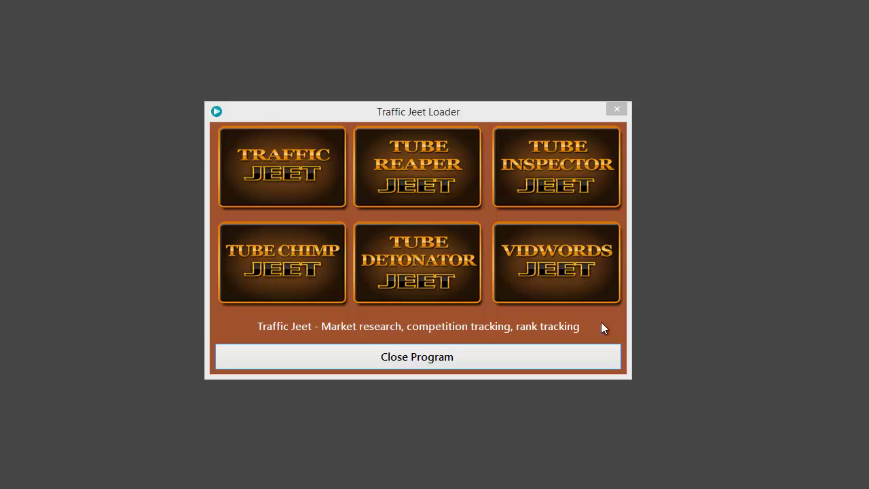
- Look through the top YouTube results for "android" in TrafficJeet and open the Keyword Checker
left_click(506, 110)
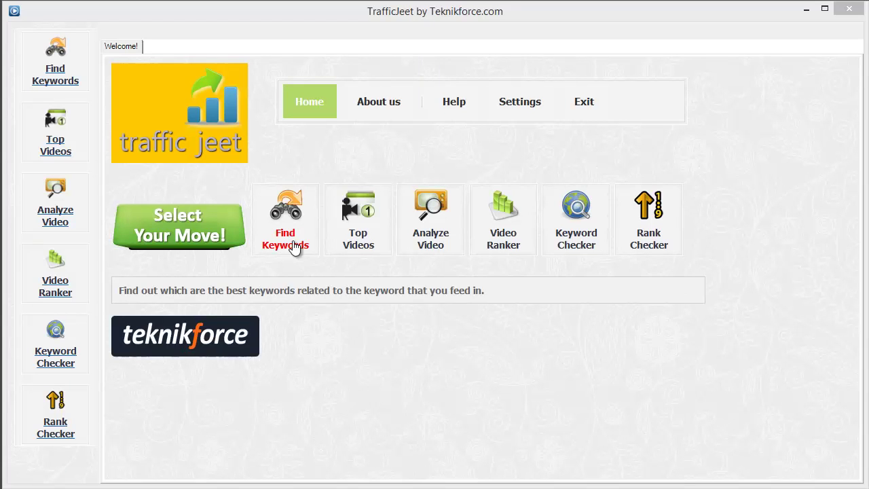
left_click(305, 248)
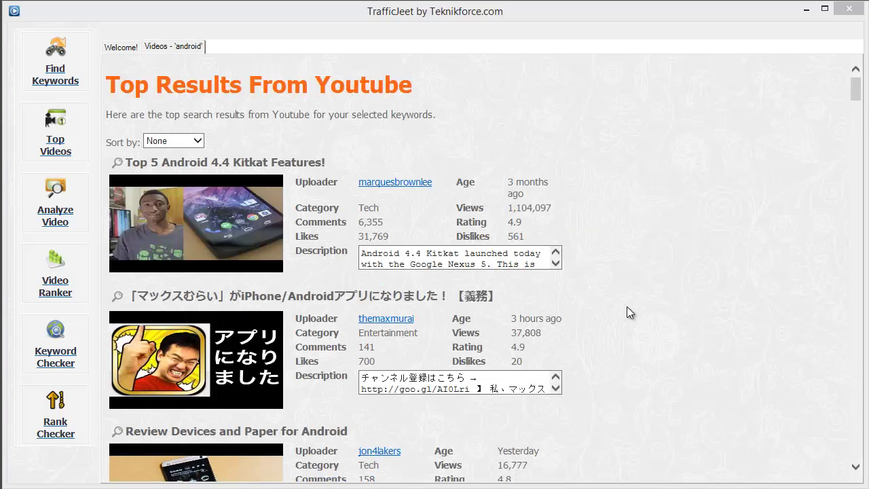
scroll(626, 309, "down", 5)
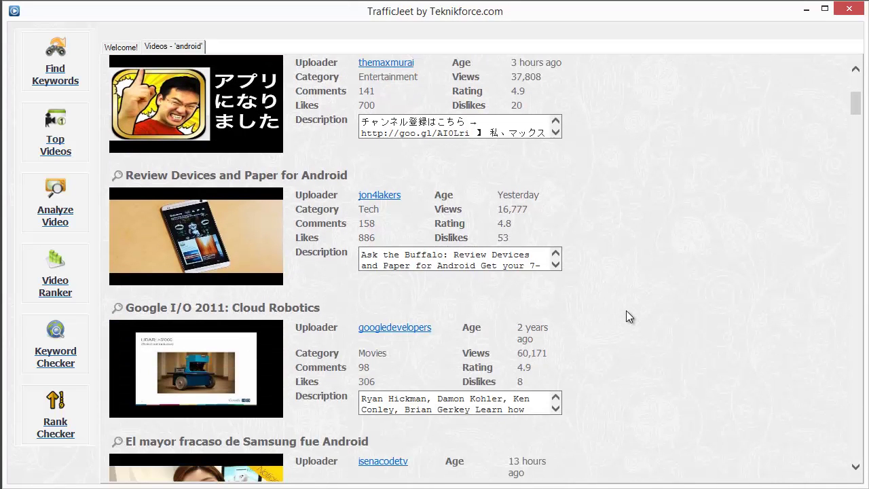
scroll(626, 310, "up", 5)
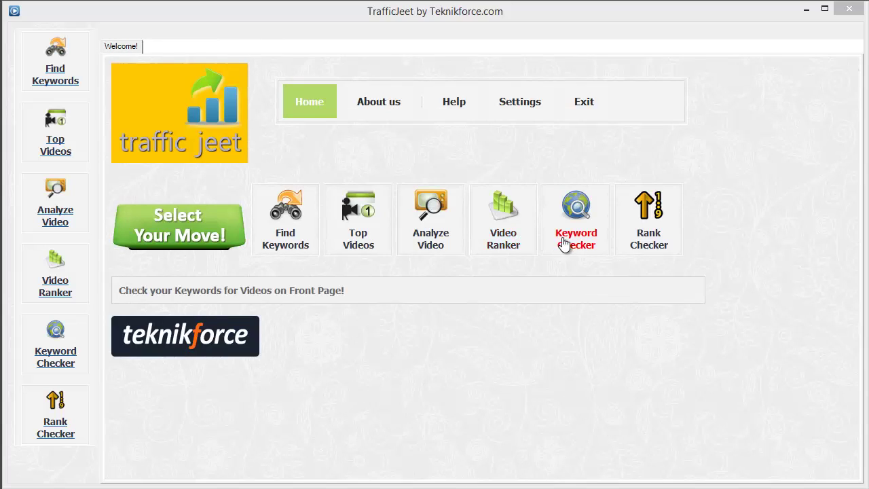
left_click(562, 244)
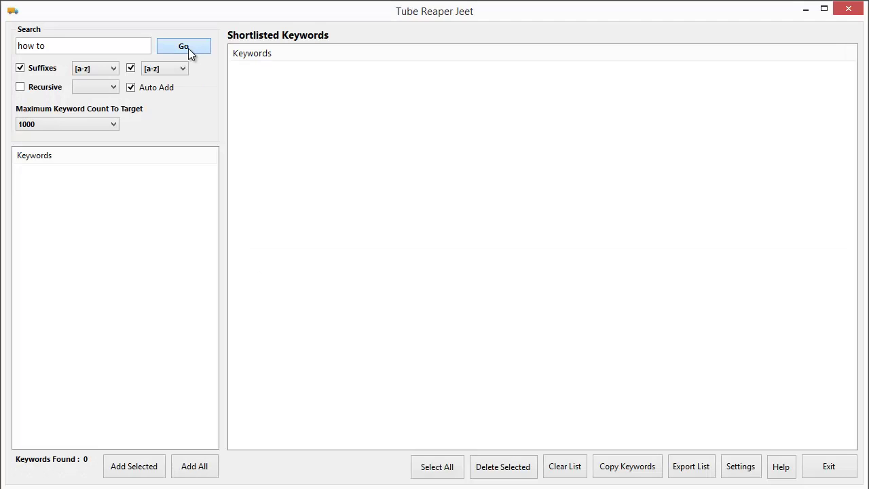
- Run the keyword search for "how to" in Tube Reaper Jeet
left_click(188, 48)
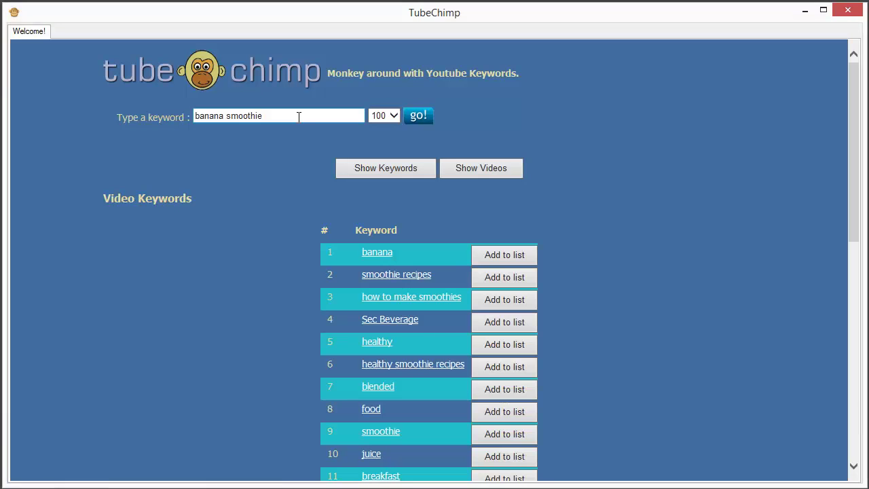
- Look through the video keywords listed for "banana smoothie" in TubeChimp
left_click_drag(301, 114, 156, 116)
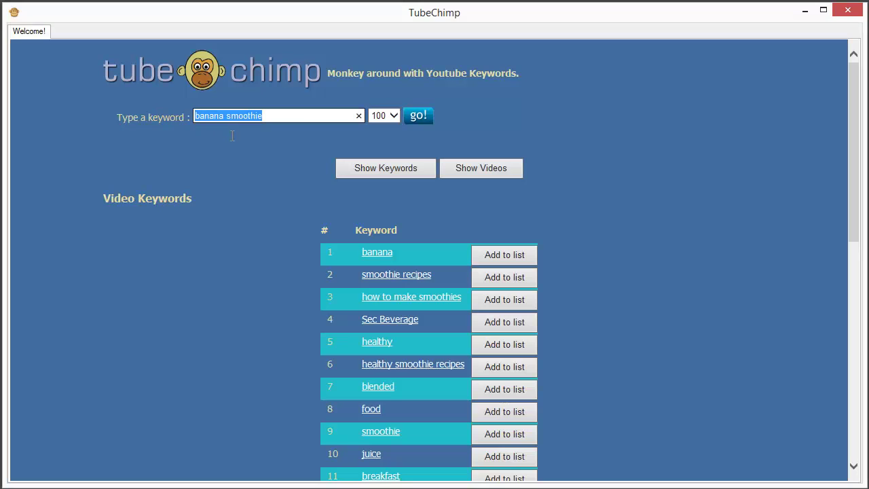
scroll(521, 244, "down", 4)
scroll(523, 250, "up", 4)
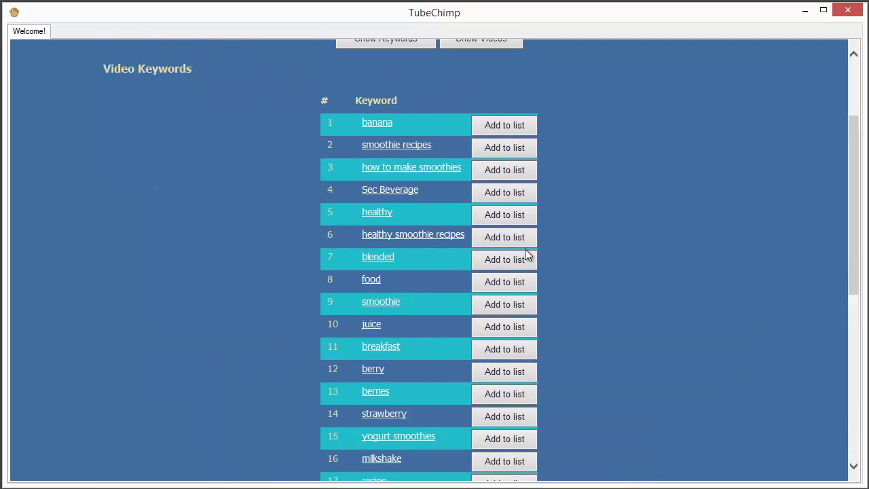
- Show the videos found for "banana smoothie" and review the keywords of the first one, "BANANA SMOOTHIE"
left_click(462, 174)
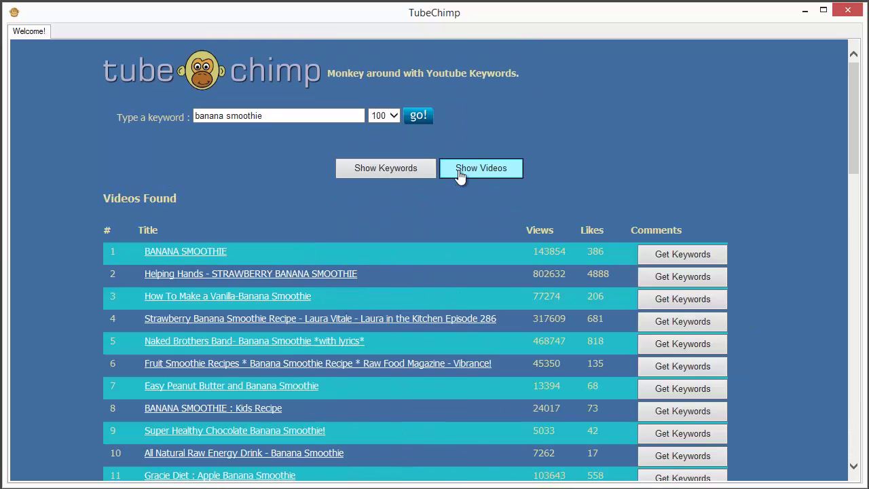
scroll(709, 217, "down", 2)
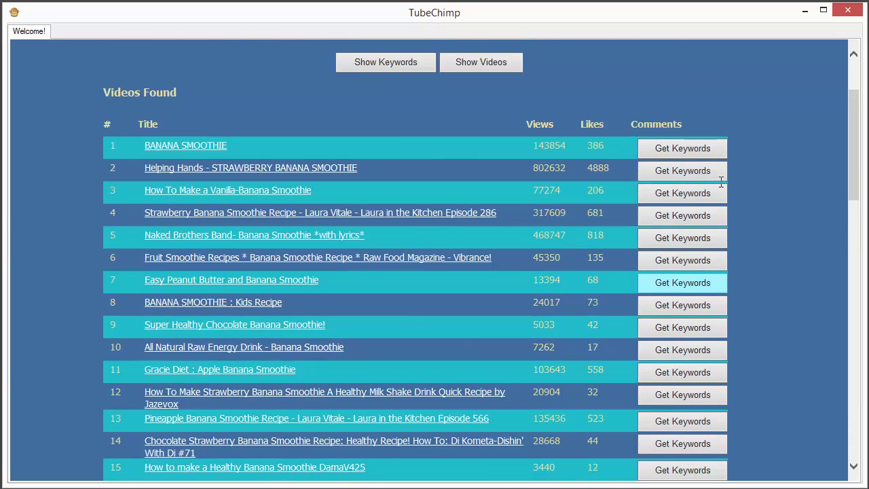
scroll(702, 244, "up", 2)
left_click(697, 256)
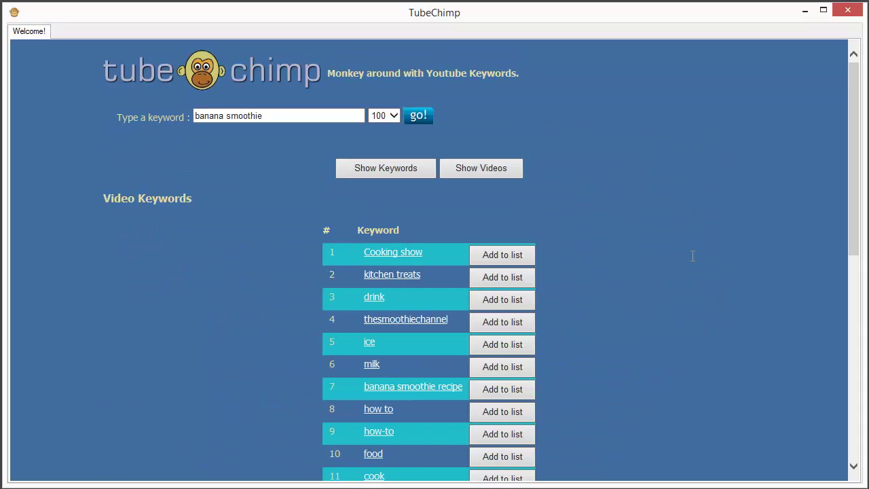
scroll(692, 256, "down", 3)
scroll(692, 255, "up", 3)
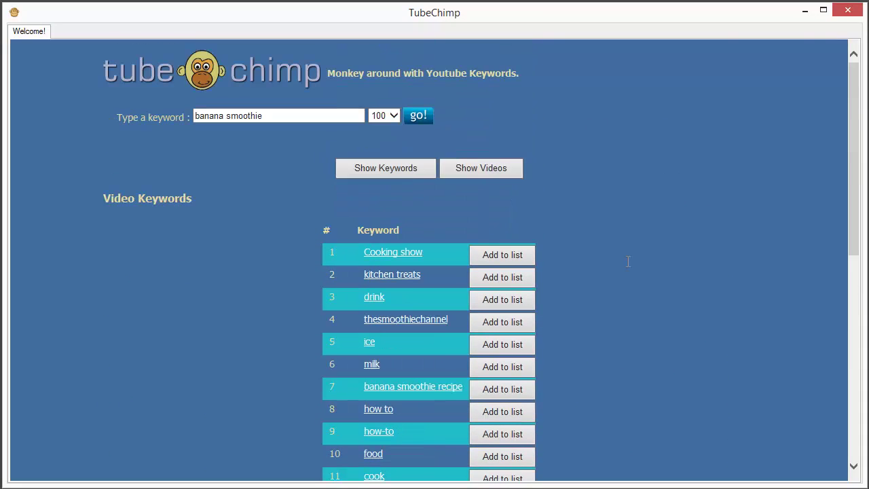
- From the list of found videos, get and review the keywords of the second and fourth videos
left_click(486, 175)
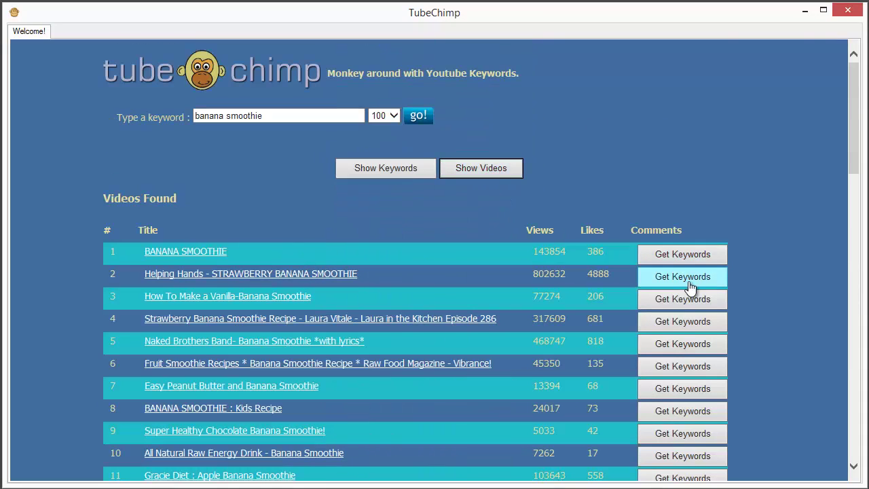
left_click(689, 285)
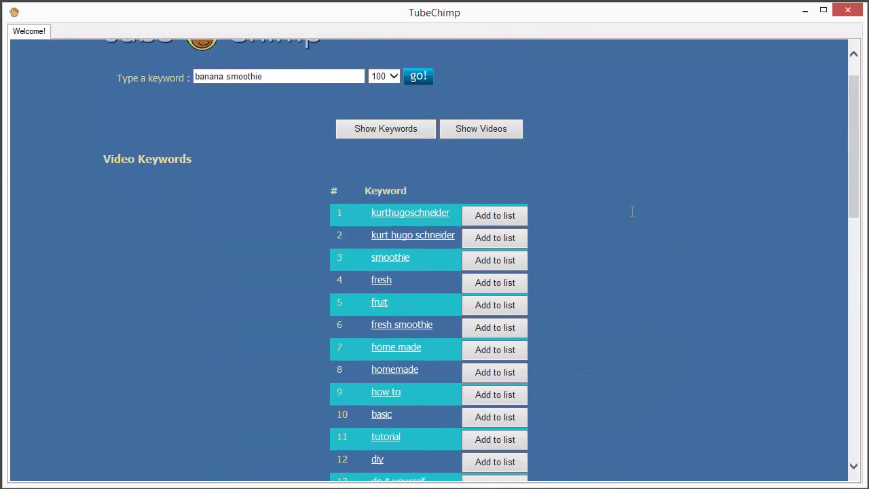
left_click(509, 173)
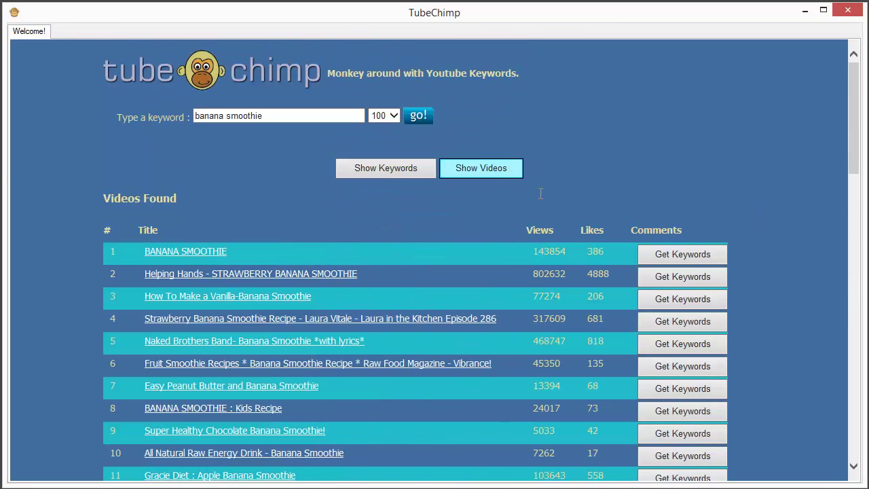
left_click(701, 323)
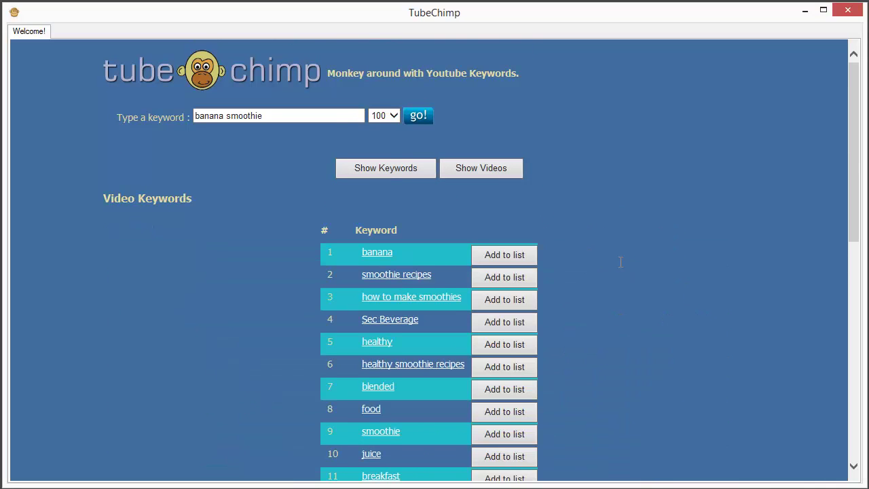
scroll(620, 262, "down", 6)
scroll(507, 174, "up", 6)
- Go back to the found videos and review the keywords of the sixth one, "Fruit Smoothie Recipes"
left_click(506, 175)
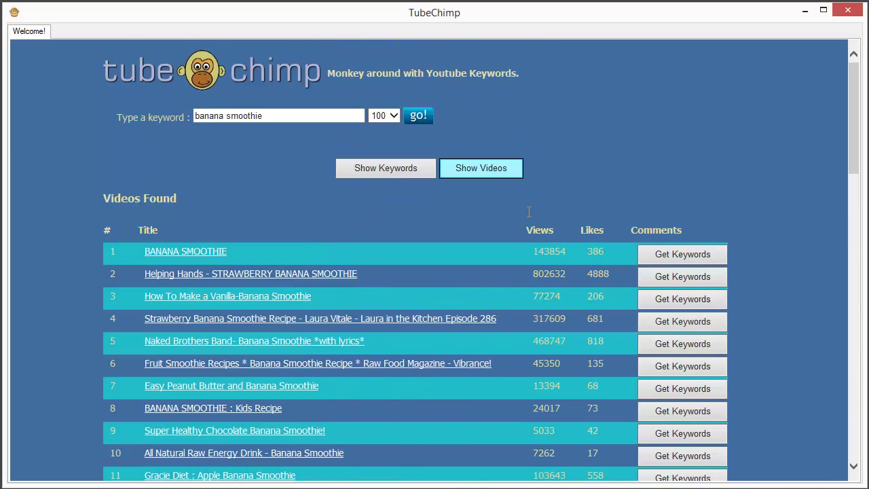
left_click(700, 366)
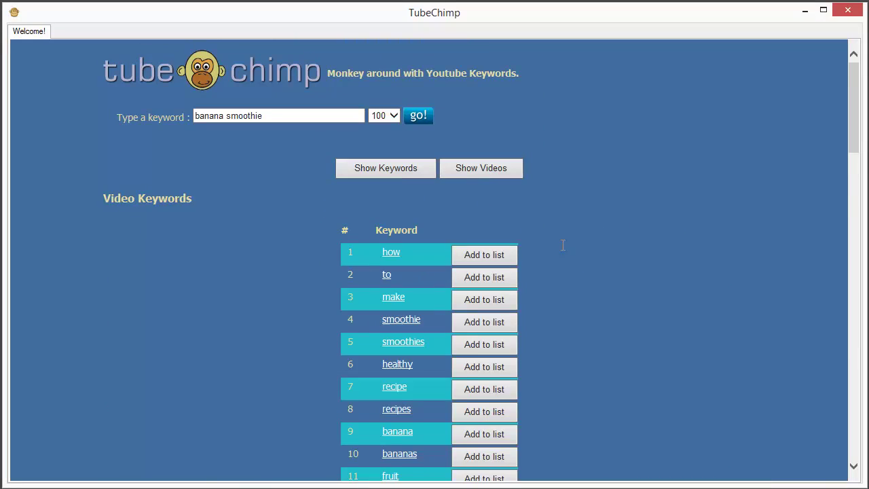
scroll(562, 245, "down", 4)
scroll(547, 235, "up", 4)
- Return to the found videos and get the keywords of the eleventh one, "Gracie Diet : Apple Banana Smoothie"
left_click(501, 173)
scroll(679, 362, "down", 2)
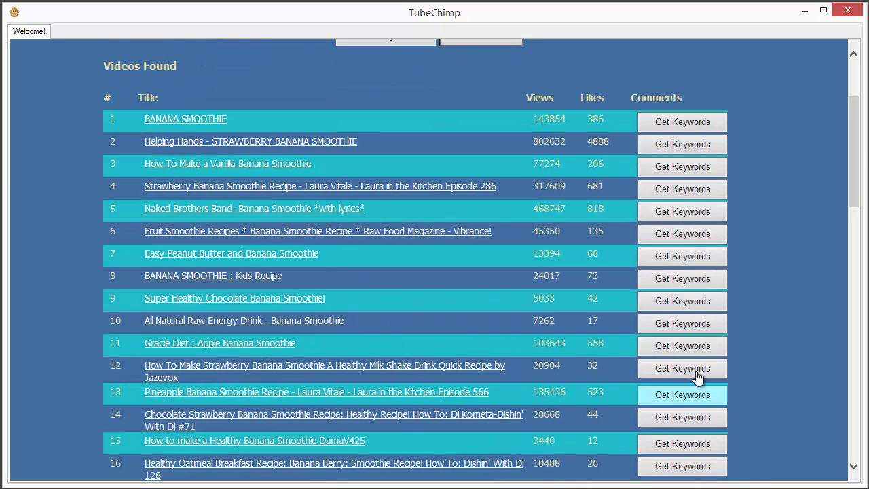
left_click(700, 347)
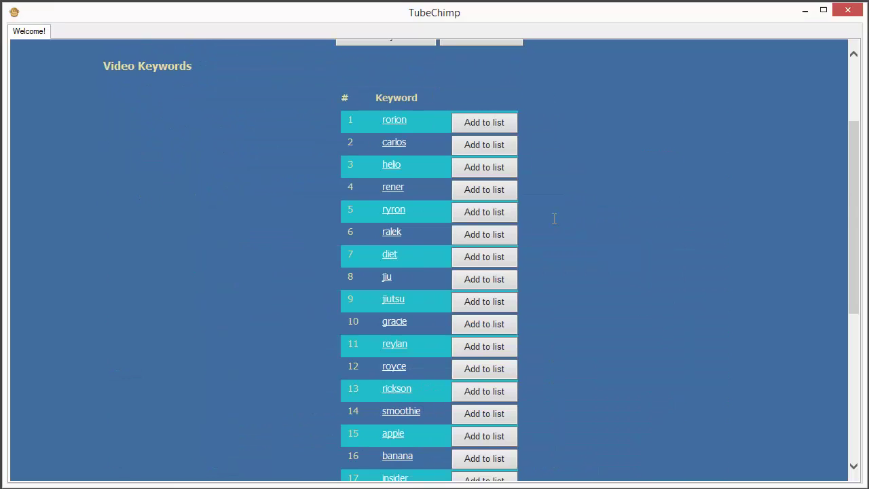
scroll(554, 218, "up", 2)
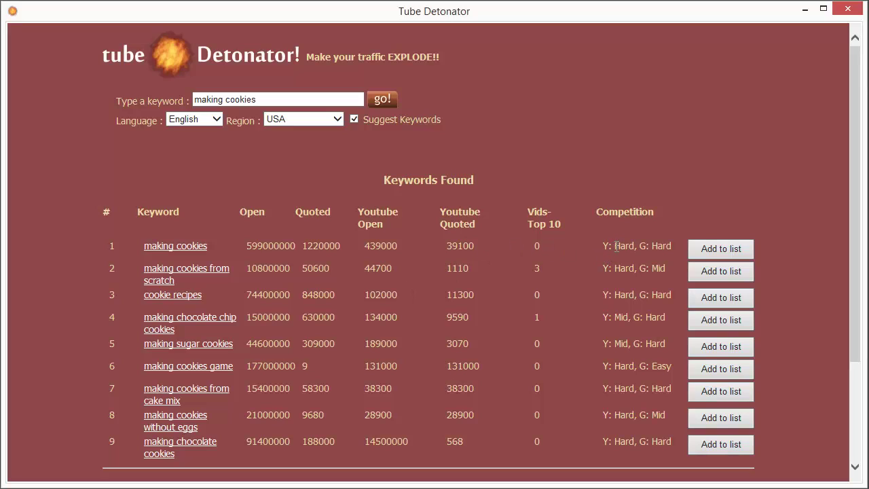
- Examine the YouTube and Google competition ratings of the "making cookies" keywords in Tube Detonator
left_click_drag(614, 245, 673, 246)
left_click(652, 269)
double_click(653, 365)
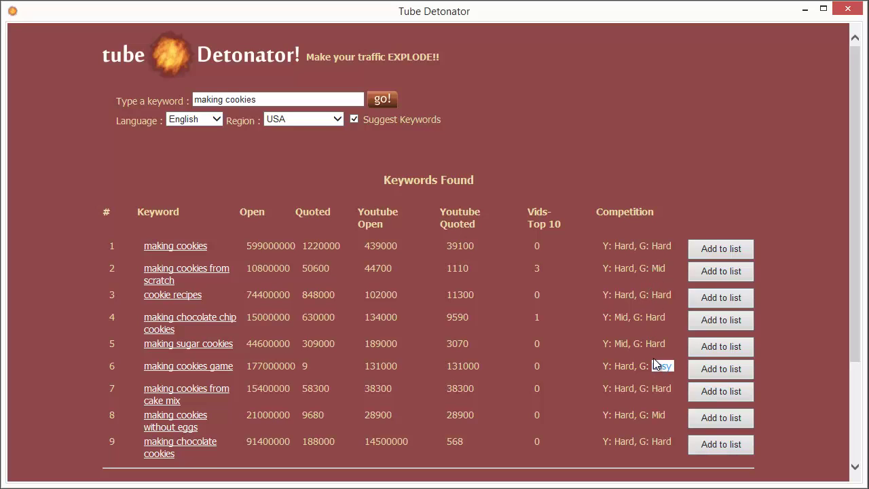
triple_click(656, 317)
double_click(621, 344)
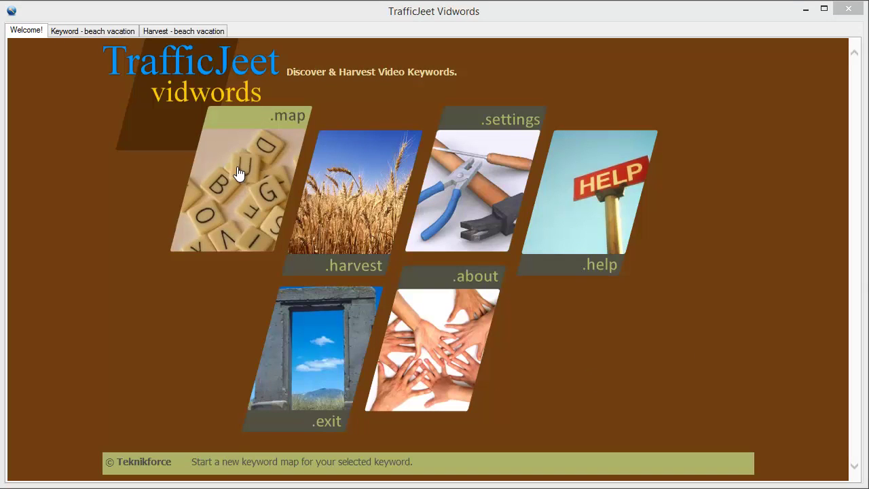
- In the Vidwords keyword map for "beach vacation", expand the "Our Vacation" keyword and return to the welcome page
left_click(113, 35)
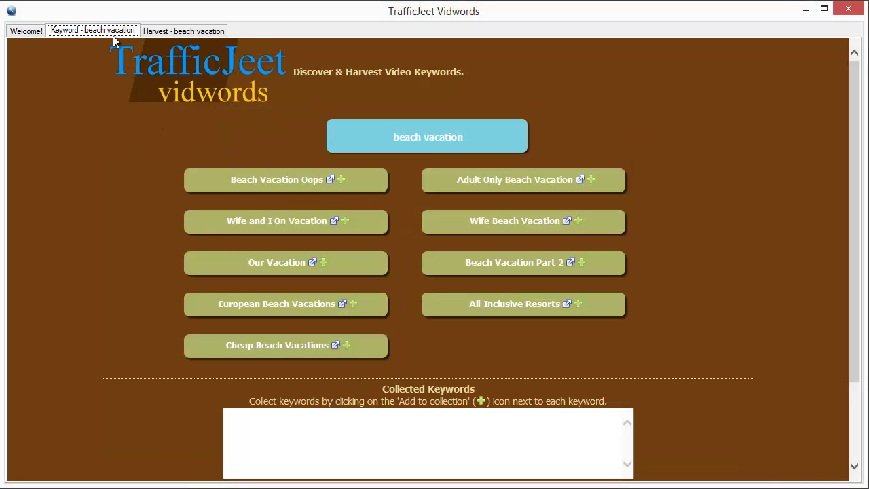
left_click(257, 269)
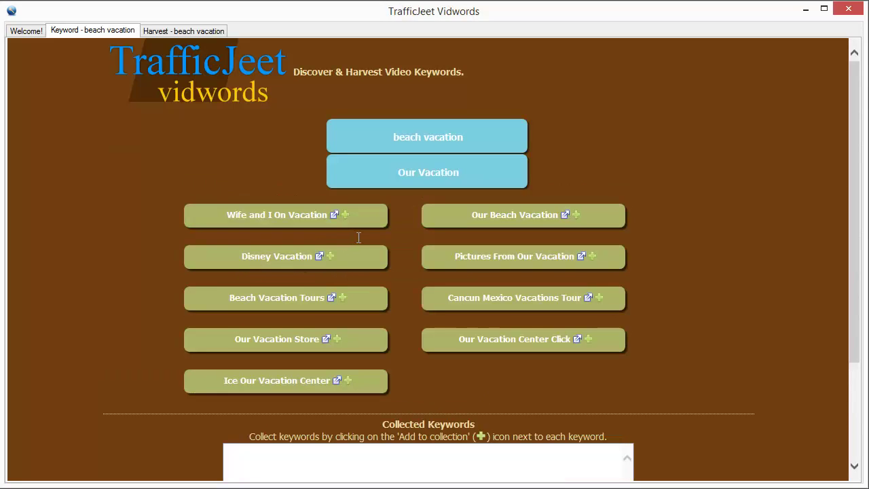
left_click(26, 30)
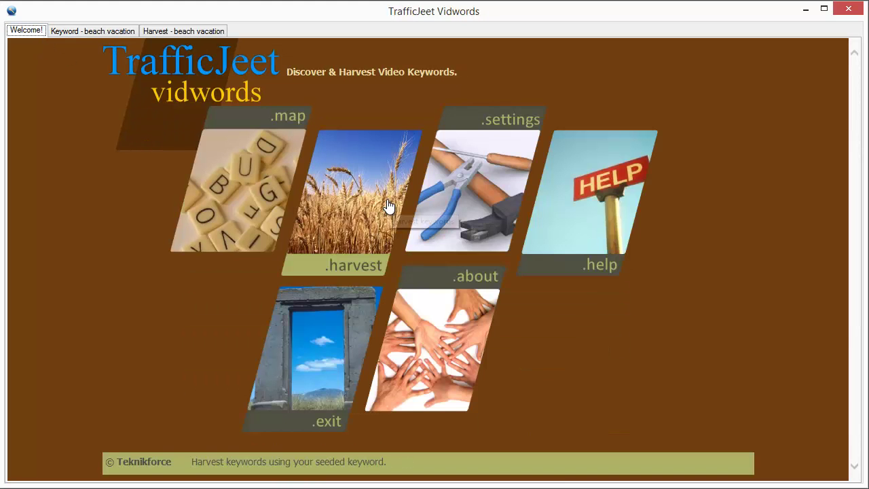
- Examine the harvested "beach vacation" keywords and the competition figure of the first entry
left_click(185, 33)
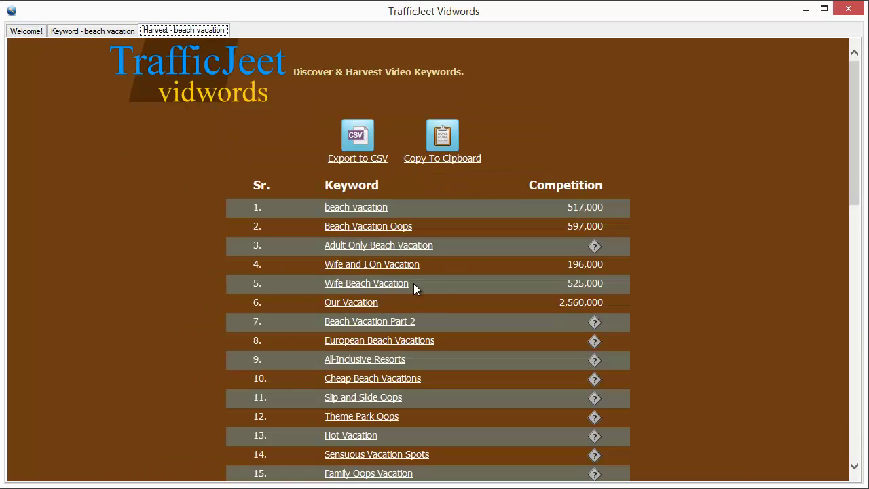
scroll(694, 243, "down", 3)
scroll(695, 243, "up", 3)
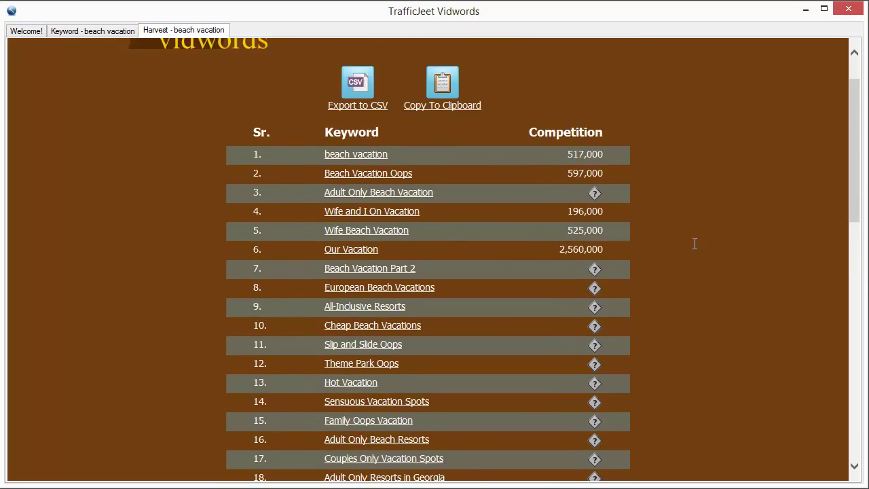
left_click_drag(565, 207, 626, 207)
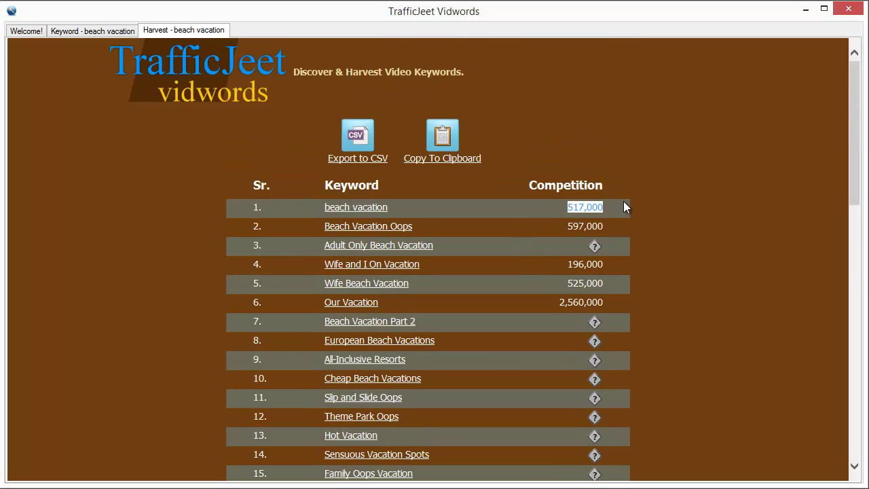
key("ctrl+Tab")
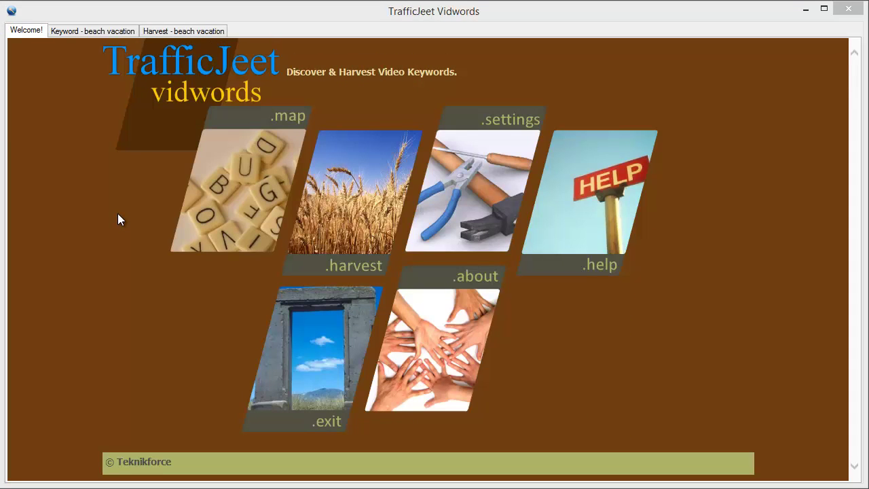
- Revisit the "beach vacation" keyword map and harvest list, ending on the welcome page
left_click(120, 32)
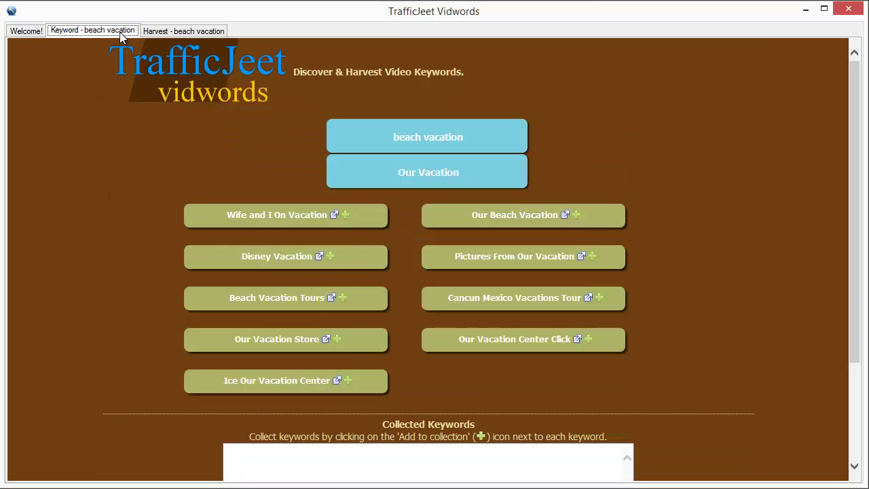
left_click(173, 32)
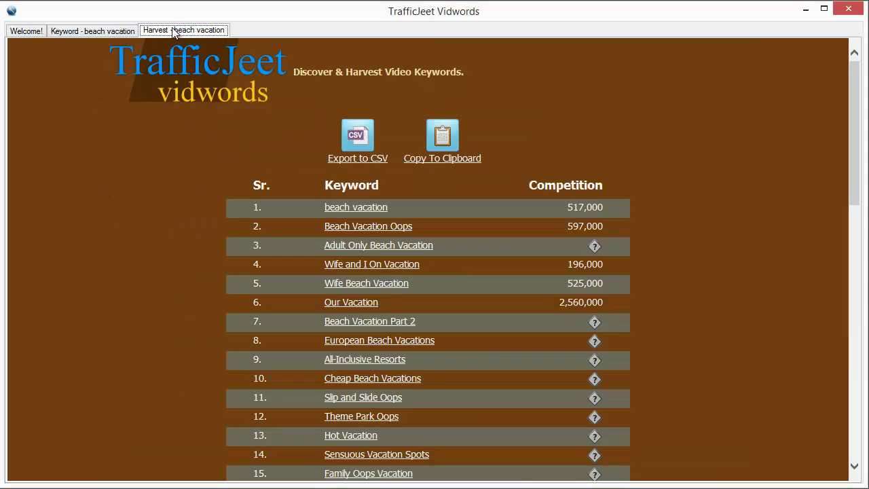
left_click(122, 30)
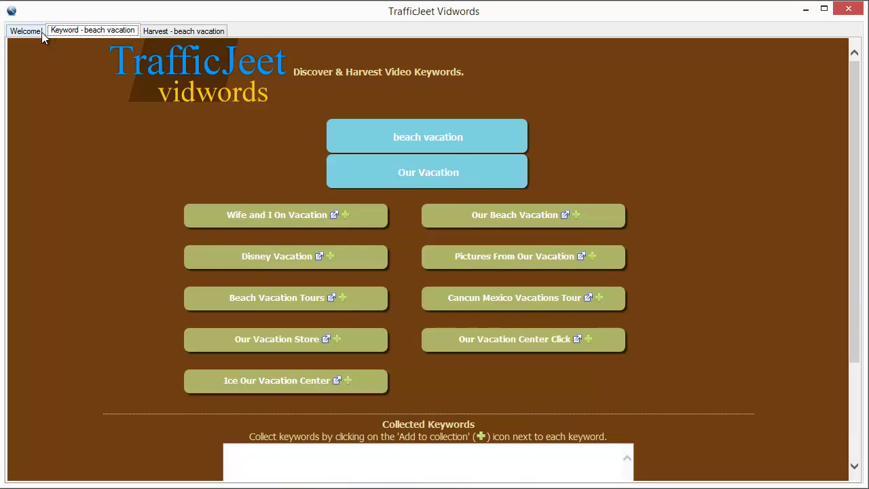
left_click(42, 32)
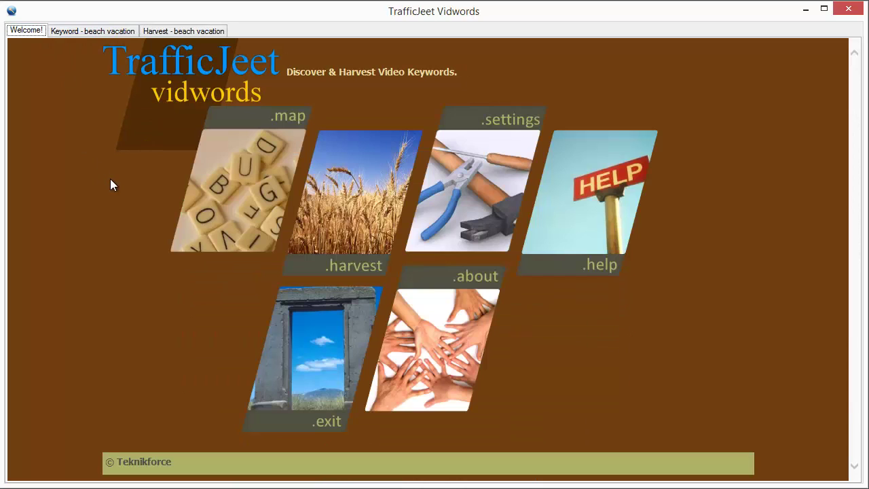